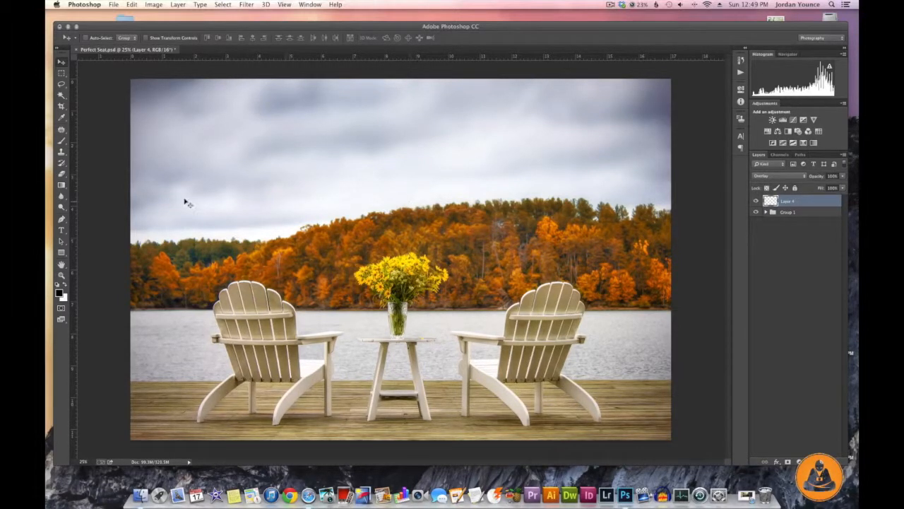
pyautogui.click(61, 207)
pyautogui.click(62, 208)
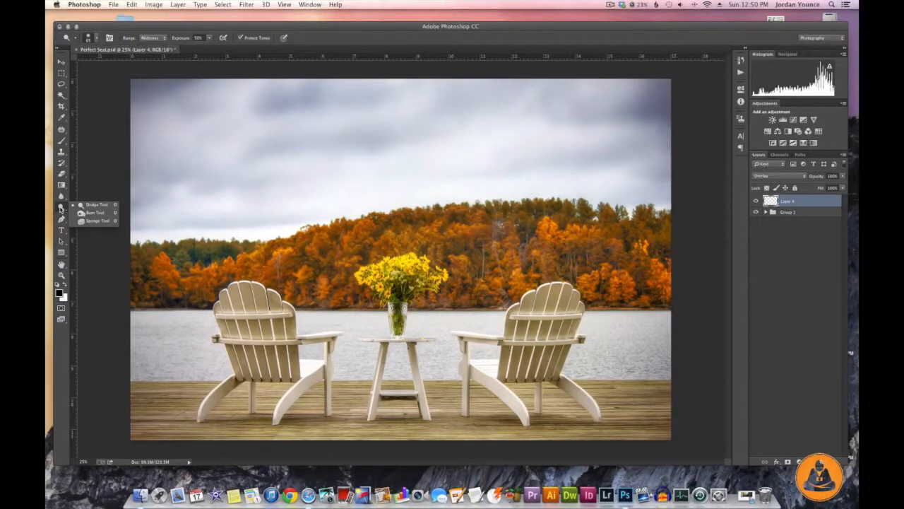
pyautogui.click(85, 184)
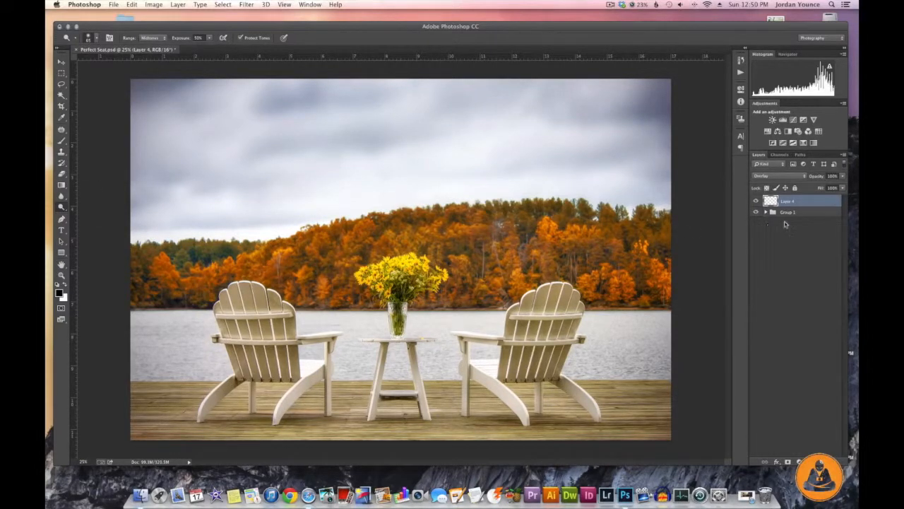
# - Delete the existing Layer 4, add a new empty layer above Group 1 and set its blend mode to Overlay
pyautogui.moveTo(798, 202); pyautogui.dragTo(834, 462)
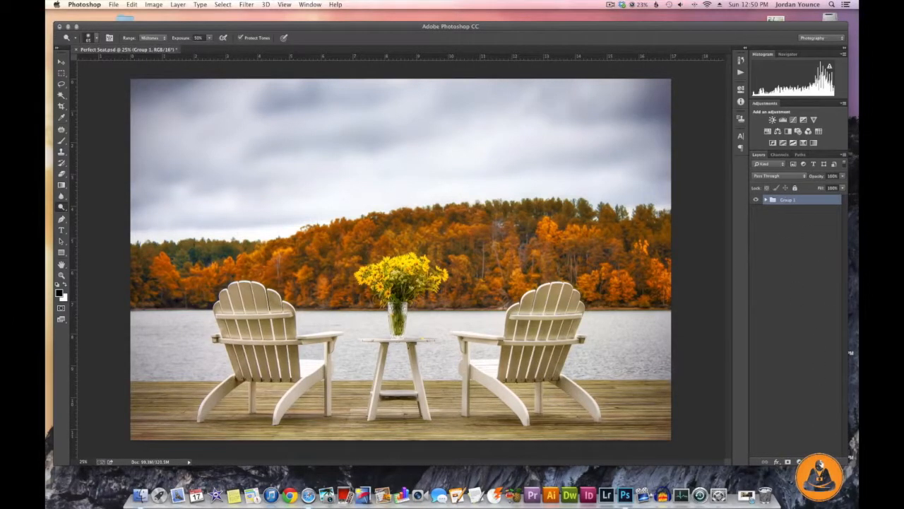
pyautogui.press('super+z')
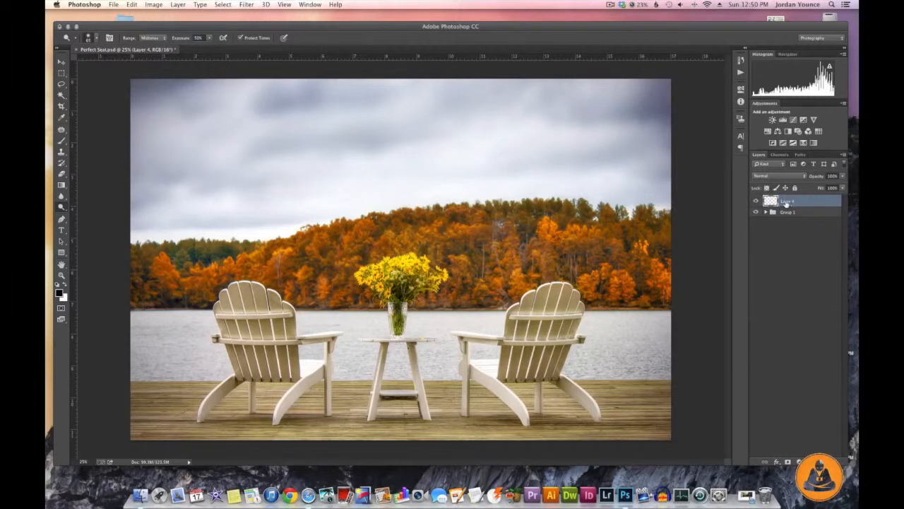
pyautogui.click(780, 178)
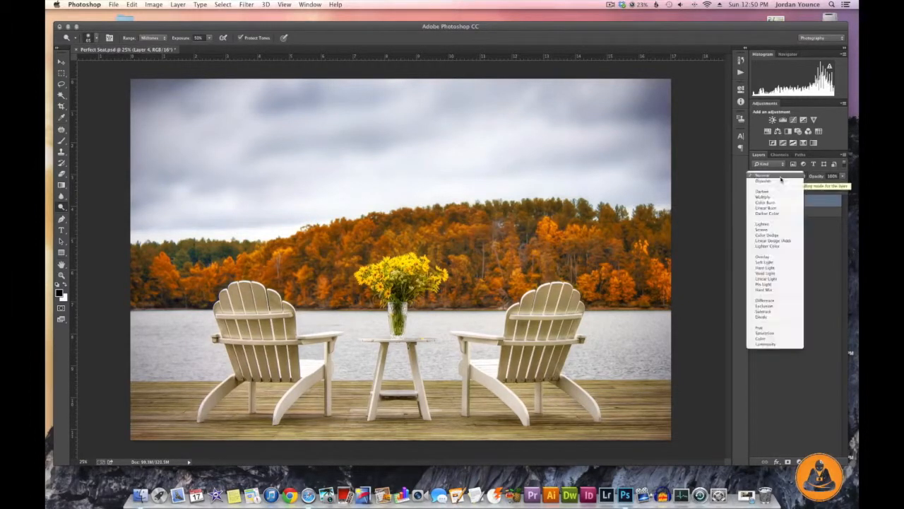
pyautogui.click(773, 257)
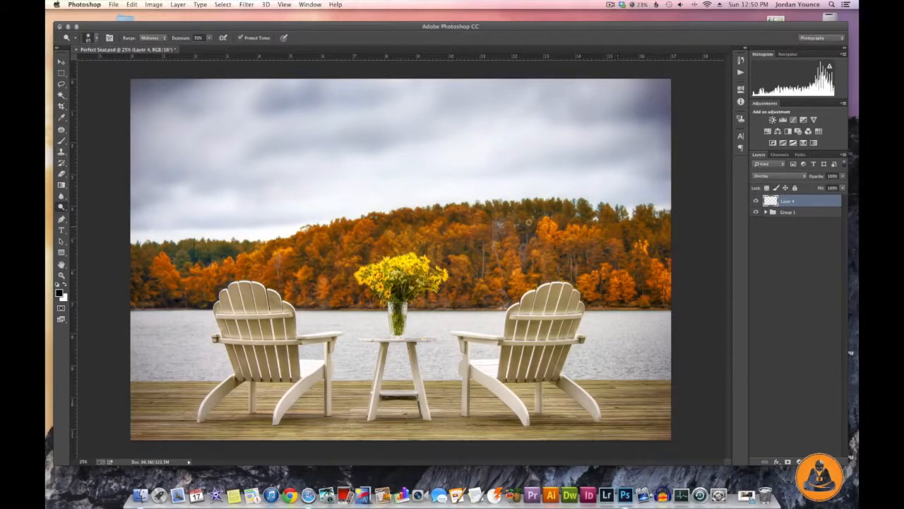
# - Set up the Brush tool with a soft 1000 px tip and 10% opacity
pyautogui.click(61, 142)
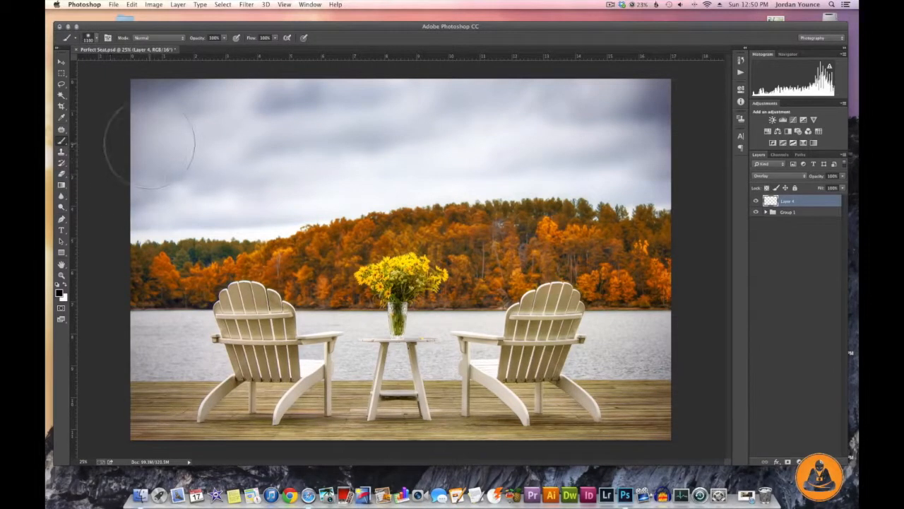
pyautogui.press('[')
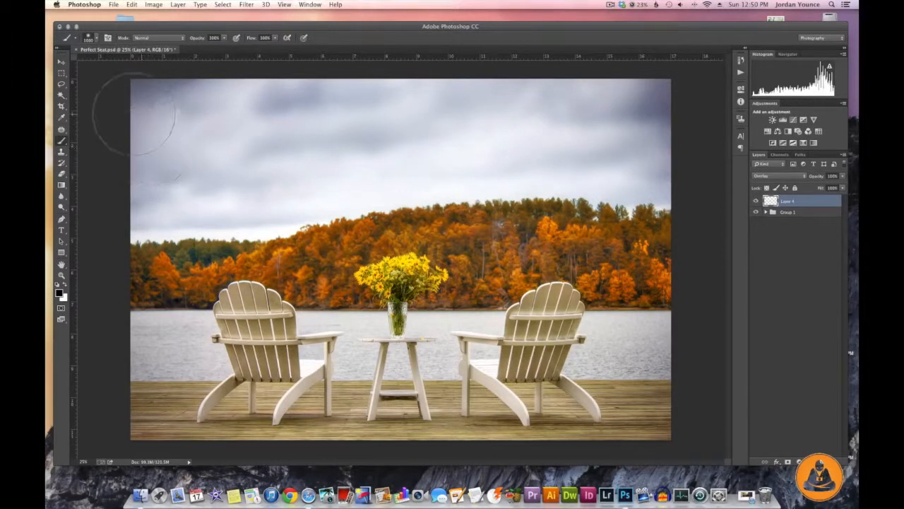
pyautogui.click(89, 37)
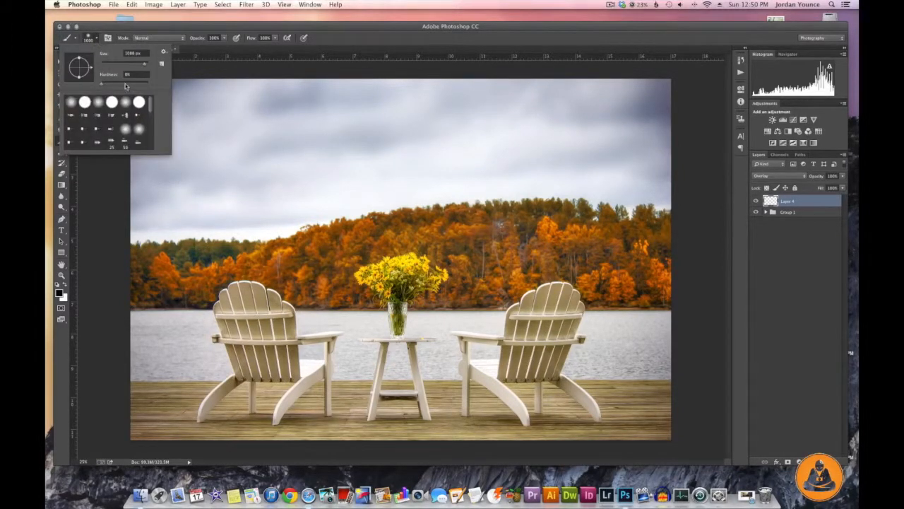
pyautogui.click(99, 202)
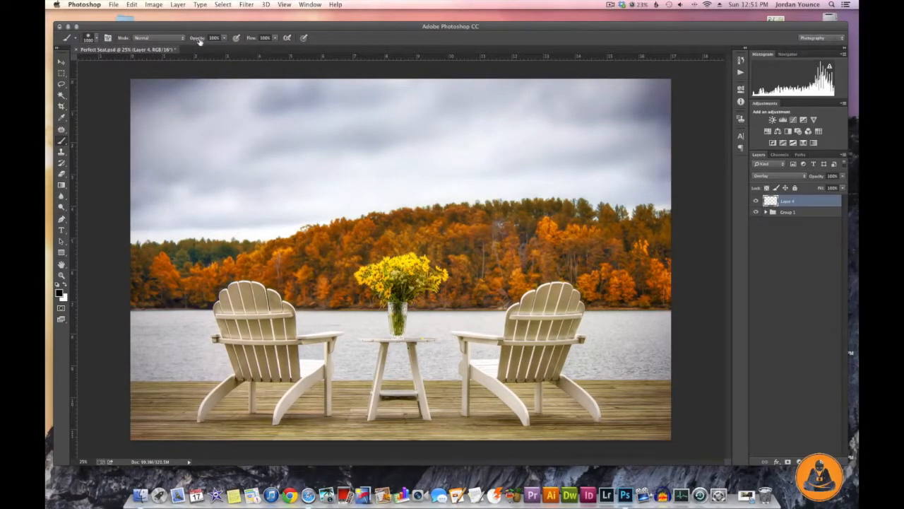
pyautogui.moveTo(199, 41); pyautogui.dragTo(164, 46)
# - Paint the sky on the Overlay layer with white over the bright clouds and black over the dark clouds
pyautogui.press('x')
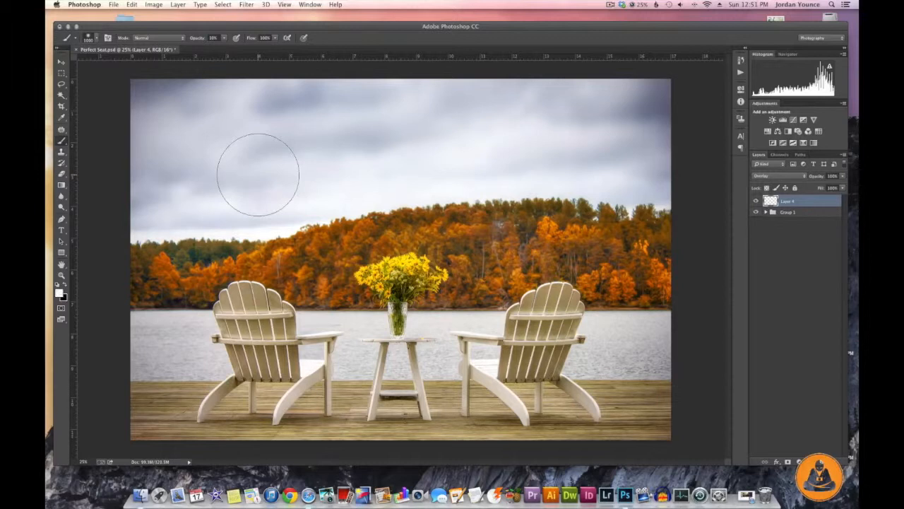
pyautogui.press('x')
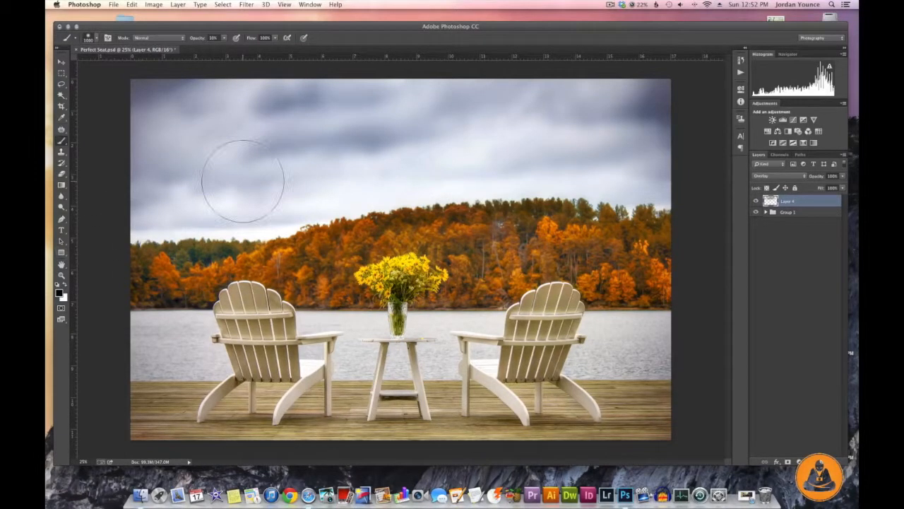
# - Brighten the two chairs and the area around them with white brush strokes on the Overlay layer
pyautogui.press('x')
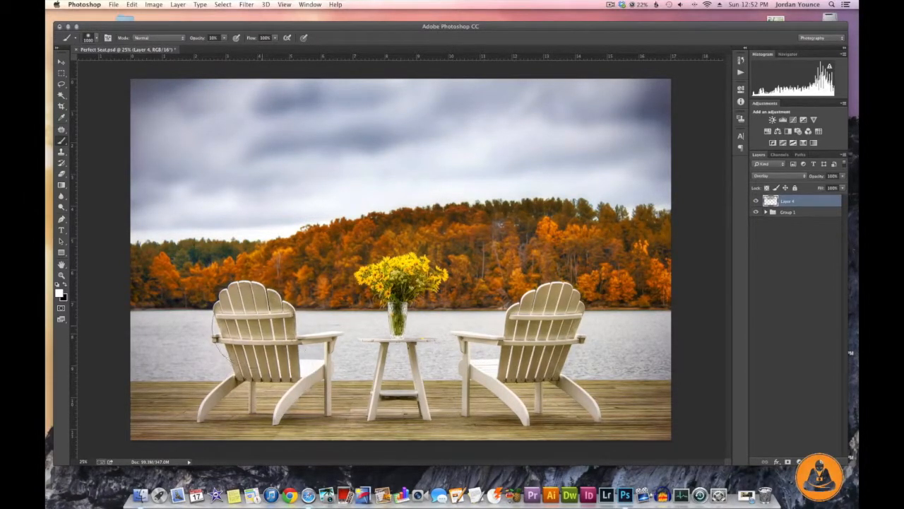
pyautogui.moveTo(262, 347)
pyautogui.mouseDown()
pyautogui.moveTo(263, 378)
pyautogui.moveTo(242, 396)
pyautogui.moveTo(231, 392)
pyautogui.moveTo(304, 396)
pyautogui.mouseUp()
pyautogui.moveTo(576, 349)
pyautogui.mouseDown()
pyautogui.moveTo(534, 353)
pyautogui.moveTo(537, 382)
pyautogui.moveTo(534, 361)
pyautogui.moveTo(527, 371)
pyautogui.moveTo(544, 378)
pyautogui.moveTo(540, 360)
pyautogui.moveTo(532, 379)
pyautogui.moveTo(537, 346)
pyautogui.moveTo(406, 357)
pyautogui.moveTo(401, 371)
pyautogui.moveTo(404, 277)
pyautogui.moveTo(396, 268)
pyautogui.moveTo(412, 347)
pyautogui.moveTo(259, 325)
pyautogui.moveTo(258, 311)
pyautogui.moveTo(282, 328)
pyautogui.moveTo(569, 332)
pyautogui.moveTo(558, 318)
pyautogui.moveTo(545, 323)
pyautogui.moveTo(519, 378)
pyautogui.moveTo(396, 373)
pyautogui.moveTo(311, 408)
pyautogui.mouseUp()
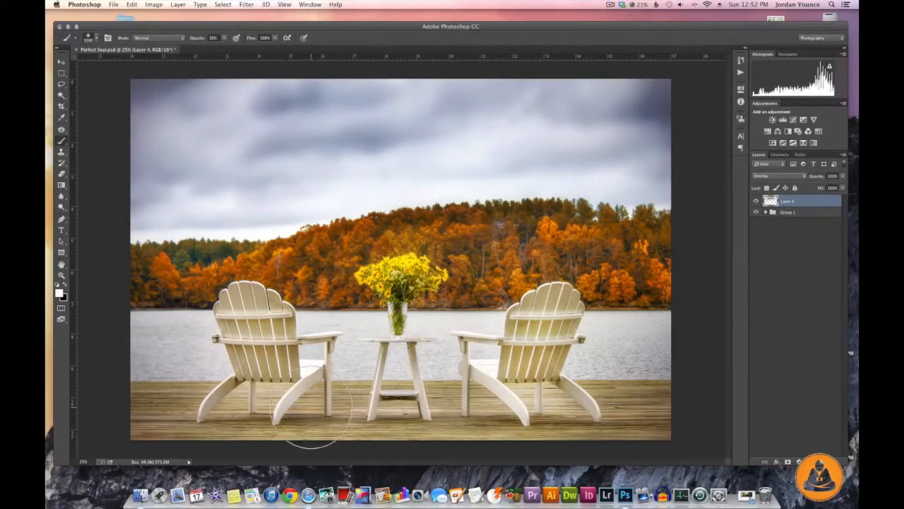
# - Darken the dock beneath the chairs and table with black strokes from a smaller brush, and lighten the table base with white
pyautogui.press('x')
pyautogui.moveTo(247, 369)
pyautogui.mouseDown()
pyautogui.moveTo(252, 398)
pyautogui.moveTo(253, 384)
pyautogui.moveTo(254, 416)
pyautogui.mouseUp()
pyautogui.press('[')
pyautogui.press('[')
pyautogui.moveTo(231, 416)
pyautogui.mouseDown()
pyautogui.moveTo(260, 419)
pyautogui.moveTo(216, 419)
pyautogui.moveTo(305, 420)
pyautogui.moveTo(165, 417)
pyautogui.moveTo(414, 422)
pyautogui.mouseUp()
pyautogui.moveTo(400, 422); pyautogui.dragTo(367, 424)
pyautogui.moveTo(483, 422)
pyautogui.mouseDown()
pyautogui.moveTo(627, 421)
pyautogui.moveTo(494, 420)
pyautogui.moveTo(590, 433)
pyautogui.mouseUp()
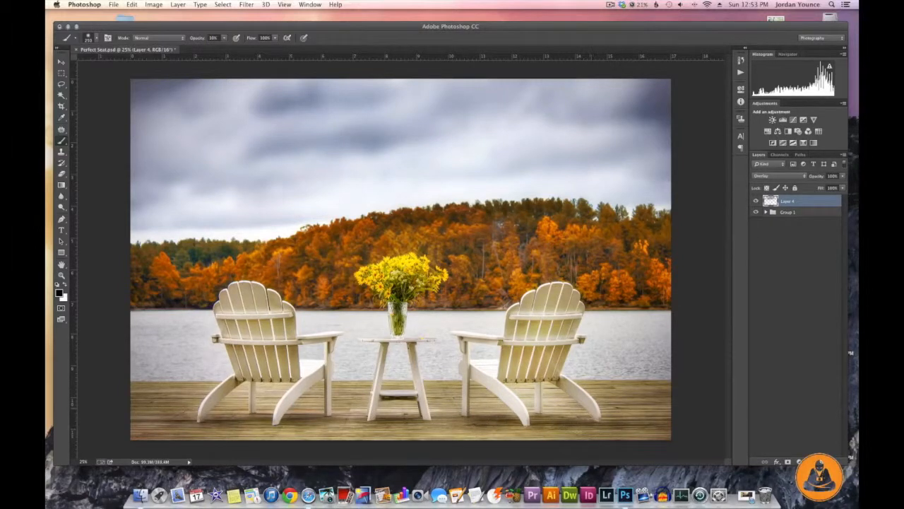
pyautogui.press('x')
pyautogui.moveTo(376, 390); pyautogui.dragTo(395, 393)
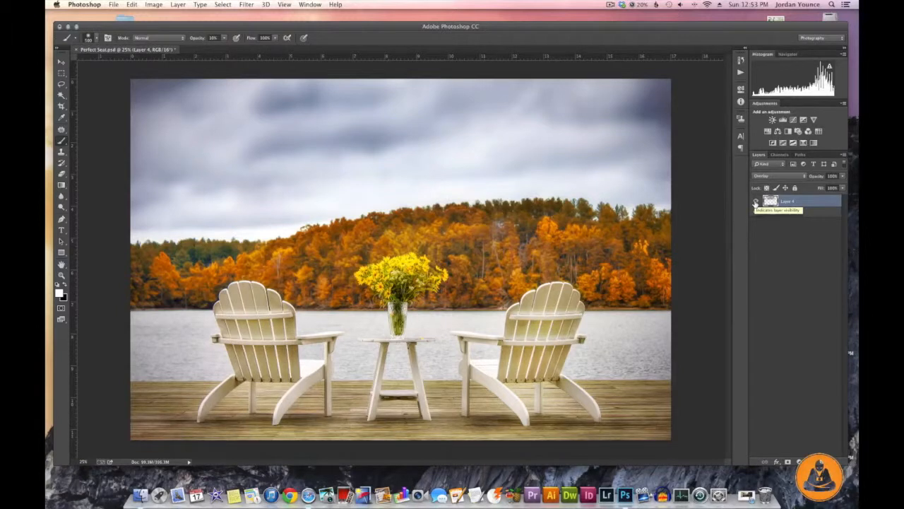
# - Compare the image with and without the dodge and burn effect by toggling Layer 4's visibility, leaving it shown
pyautogui.click(755, 202)
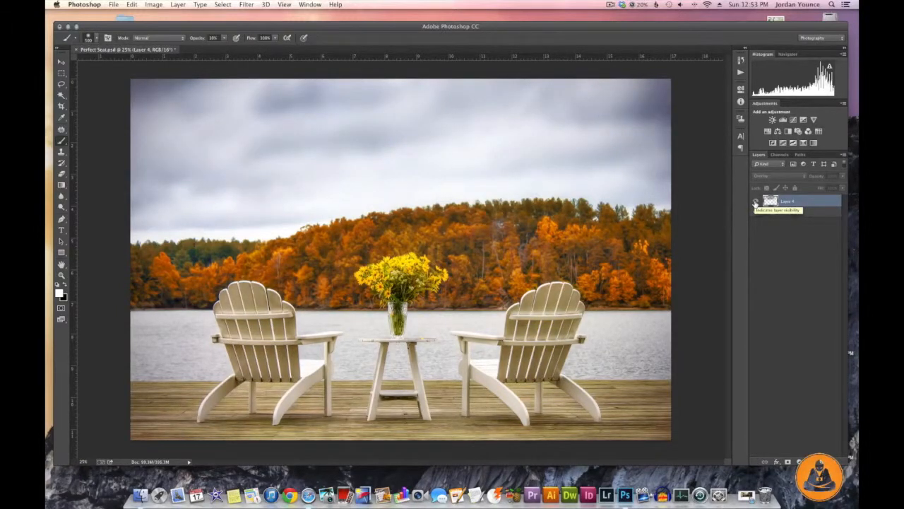
pyautogui.click(756, 202)
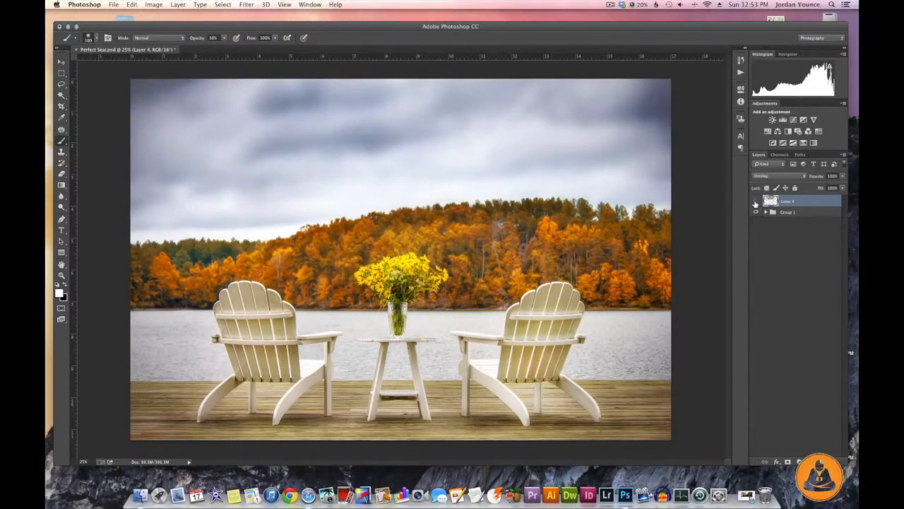
pyautogui.click(755, 202)
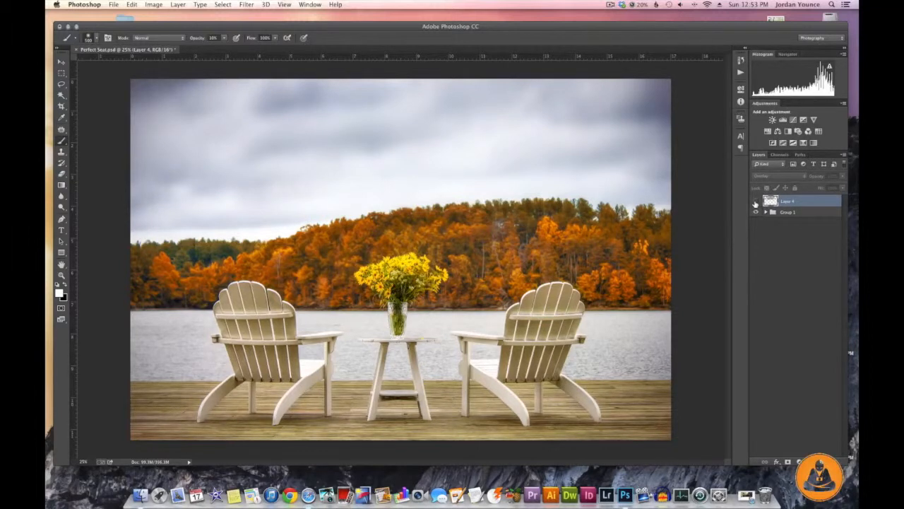
pyautogui.click(755, 202)
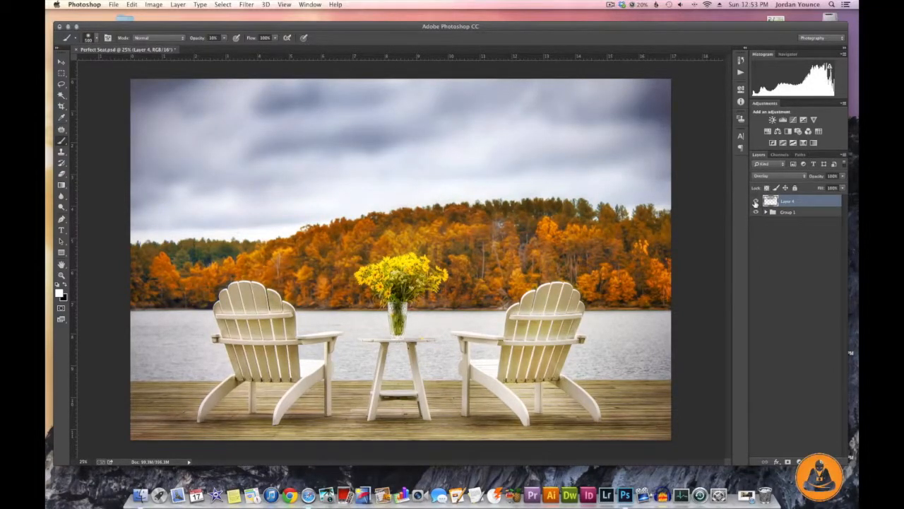
pyautogui.click(755, 202)
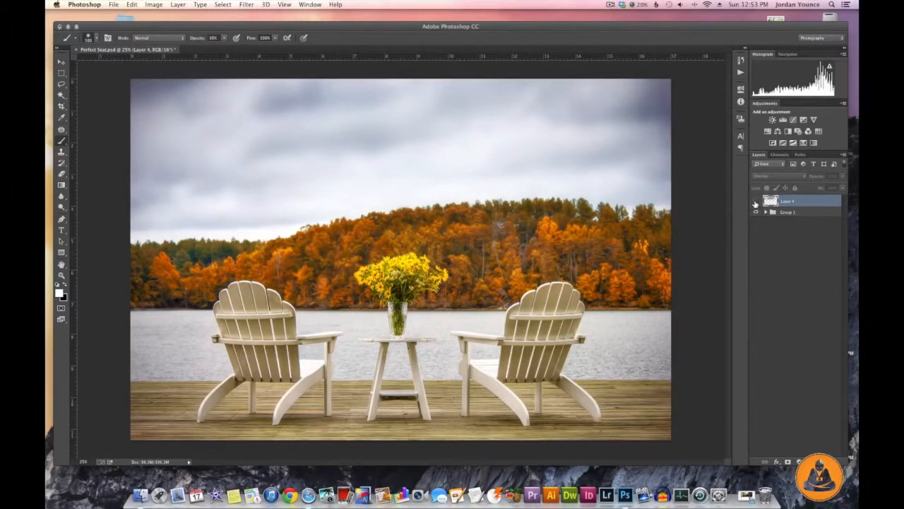
pyautogui.click(756, 201)
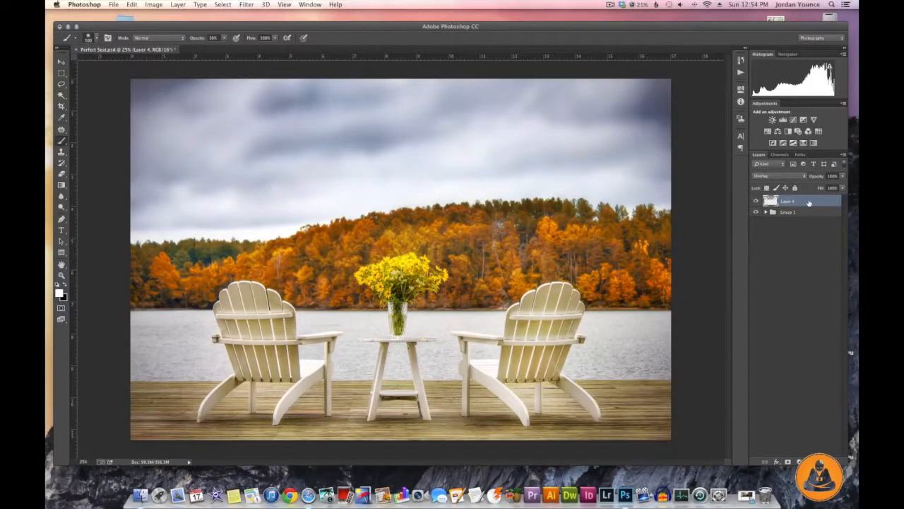
# - Duplicate Layer 4 to intensify the effect and lower the copy's opacity
pyautogui.moveTo(809, 203); pyautogui.dragTo(823, 461)
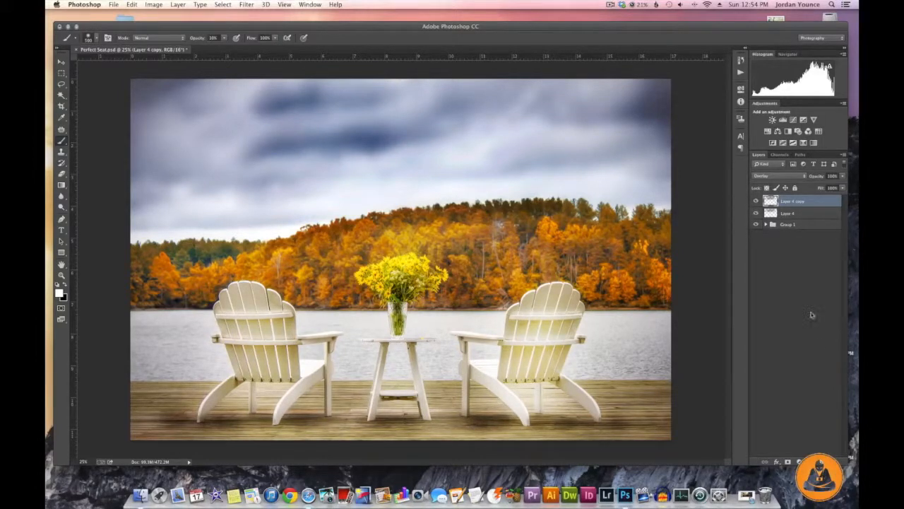
pyautogui.click(821, 177)
pyautogui.moveTo(821, 178); pyautogui.dragTo(796, 181)
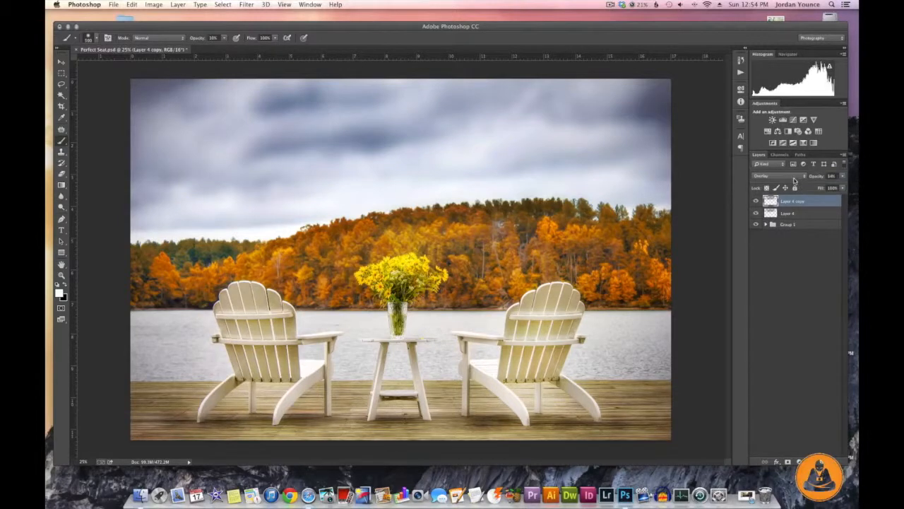
# - Compare the image with and without the duplicated layer, and delete the copy
pyautogui.click(756, 201)
pyautogui.click(756, 202)
pyautogui.moveTo(772, 203); pyautogui.dragTo(833, 462)
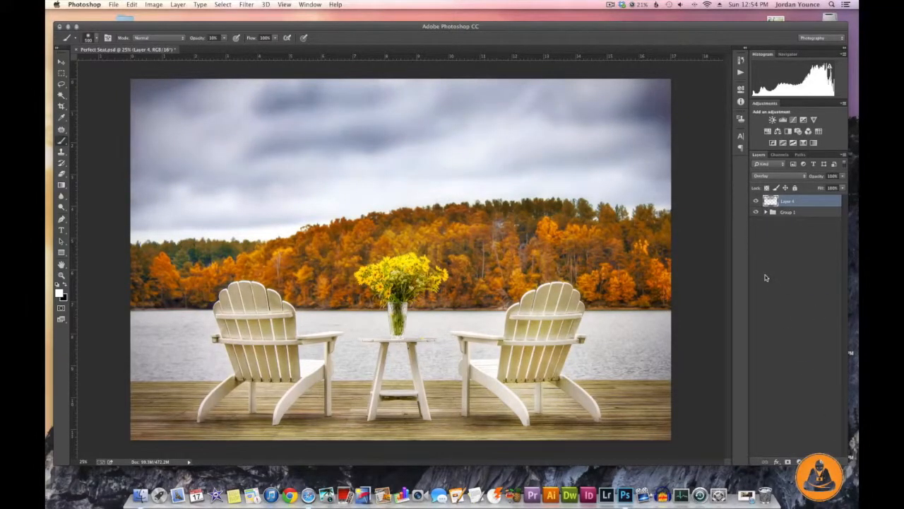